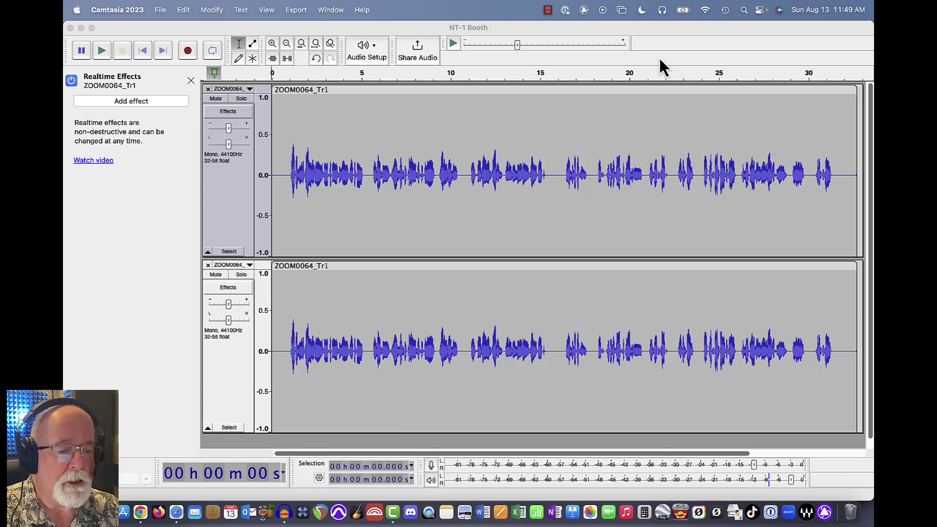
Measure the top voice track's RMS level, which reads -27.0631 dB.
{"action": "left_click", "coordinate": [237, 188]}
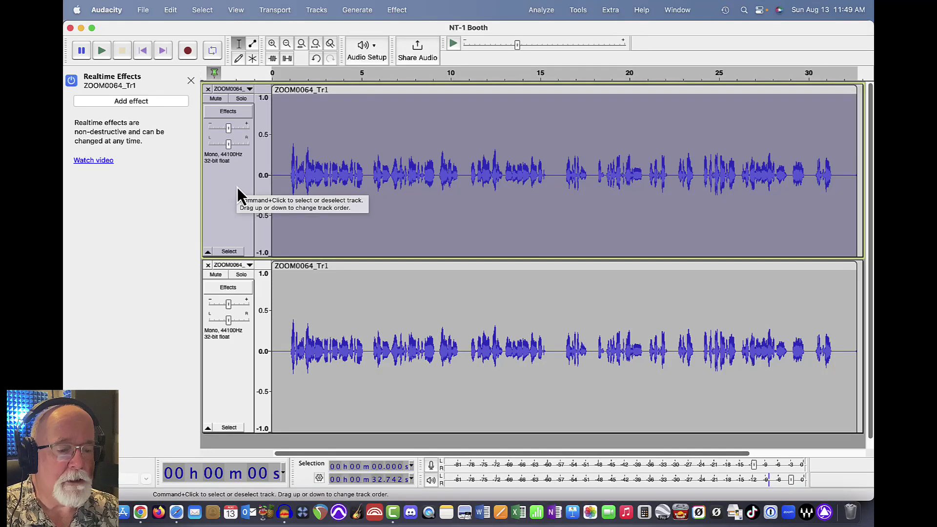
{"action": "left_click", "coordinate": [549, 14]}
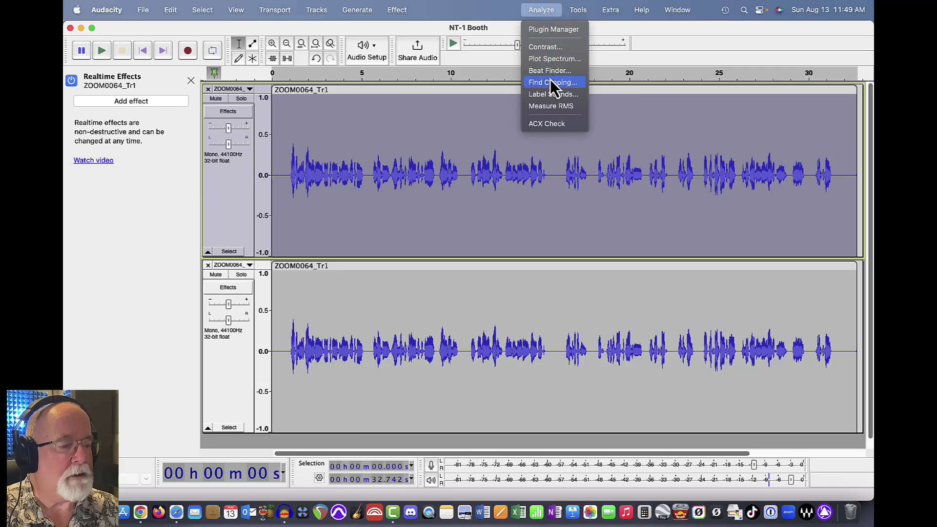
{"action": "left_click", "coordinate": [551, 106]}
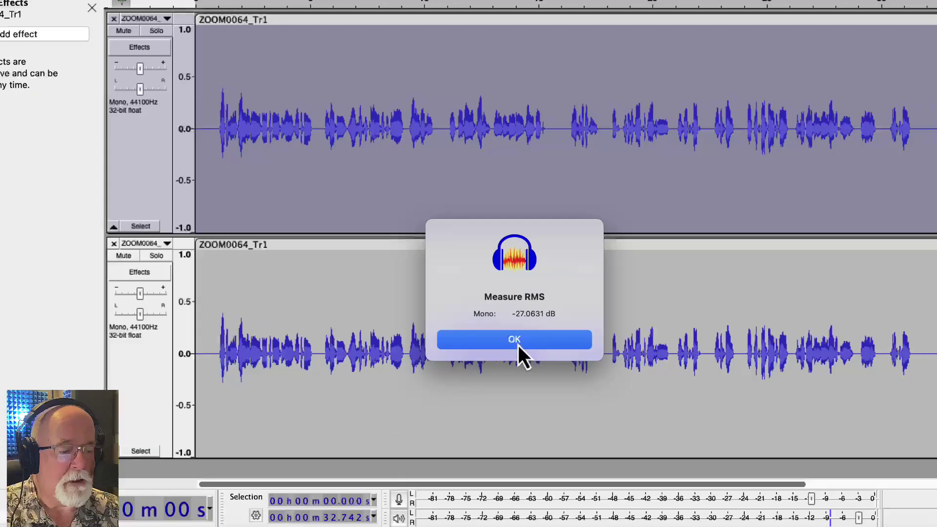
{"action": "left_click", "coordinate": [498, 344]}
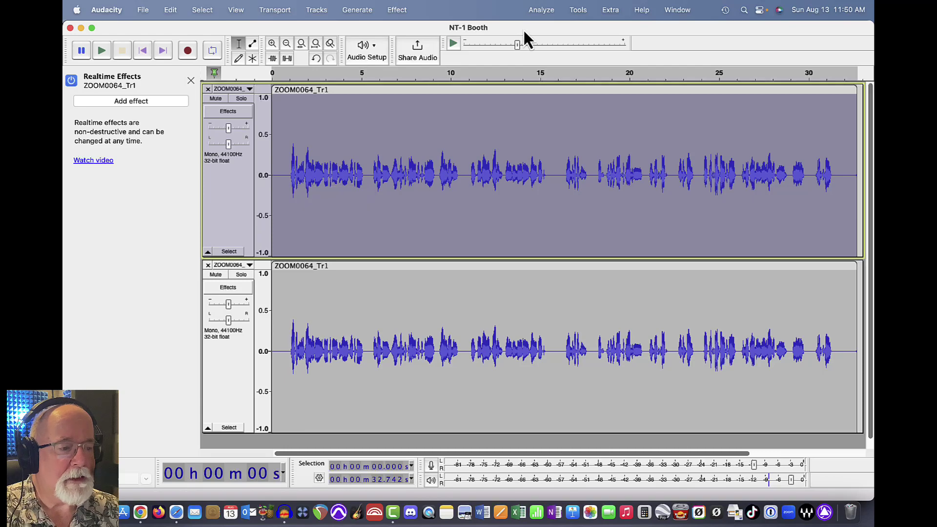
Run ACX Check on the top track: peak -8.10 dB, RMS -27.06 dB fails, noise floor -92.23 dB.
{"action": "left_click", "coordinate": [543, 11]}
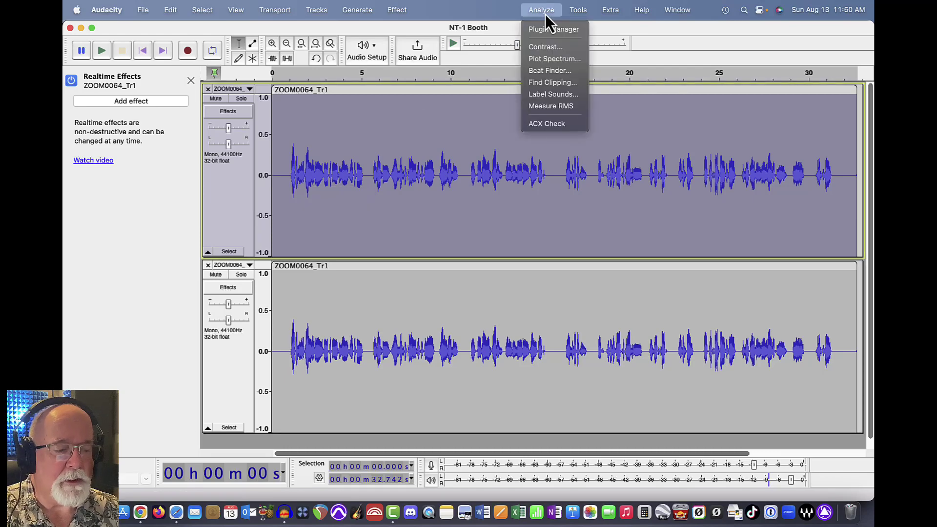
{"action": "left_click", "coordinate": [541, 125]}
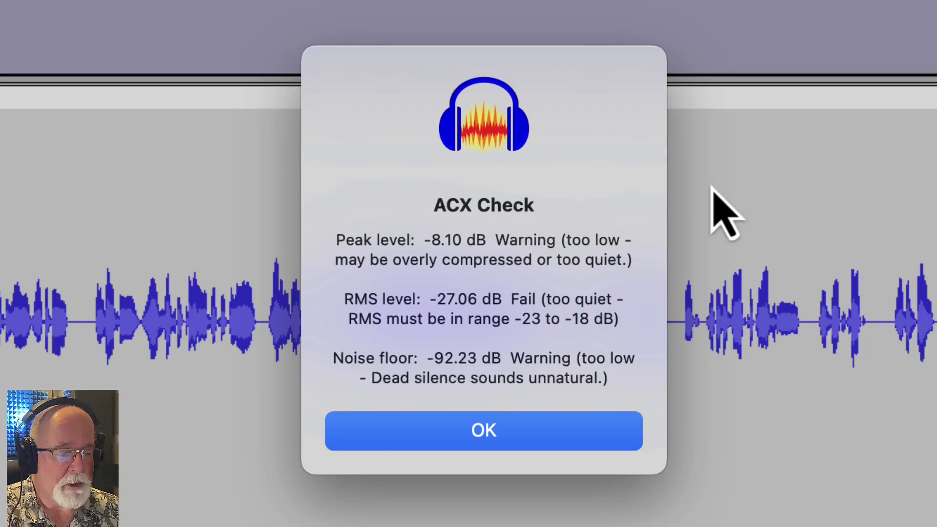
{"action": "left_click", "coordinate": [557, 429]}
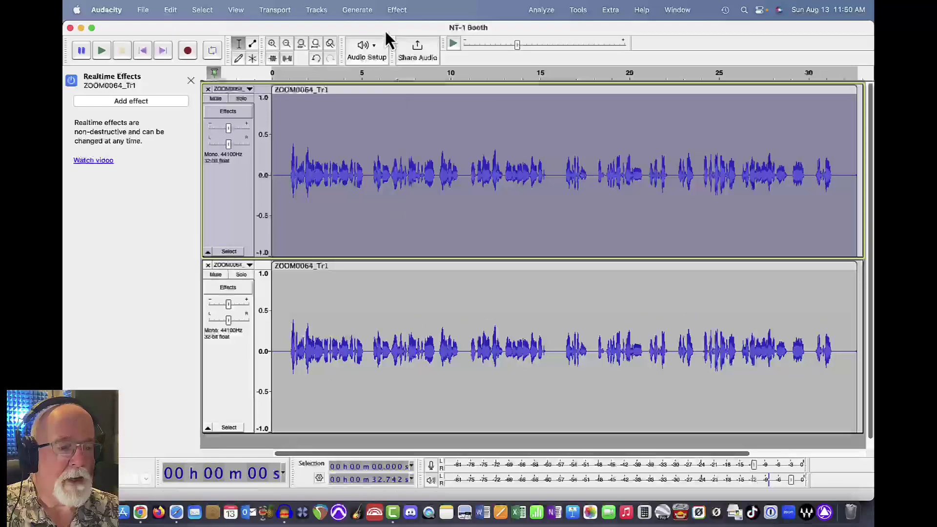
Normalize the top track's peak to -3.0 dB with DC offset removed.
{"action": "left_click", "coordinate": [400, 13]}
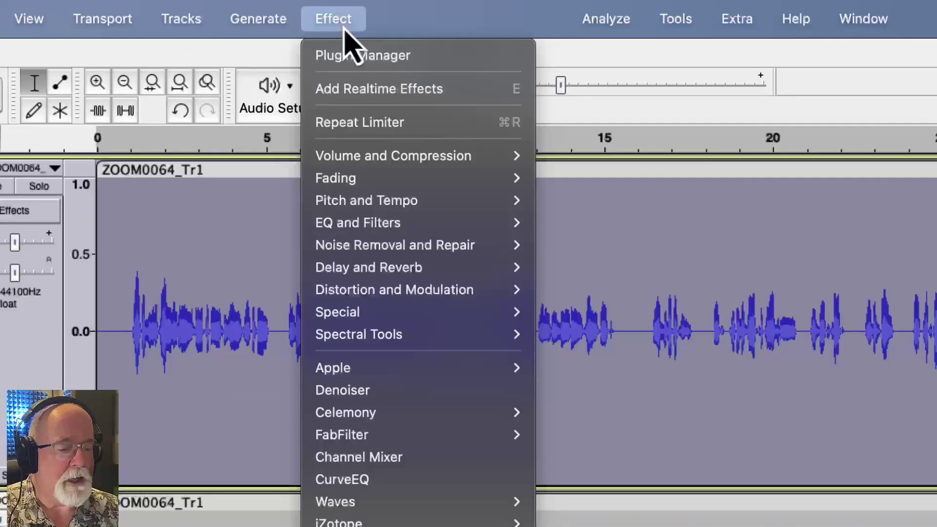
{"action": "mouse_move", "coordinate": [377, 163]}
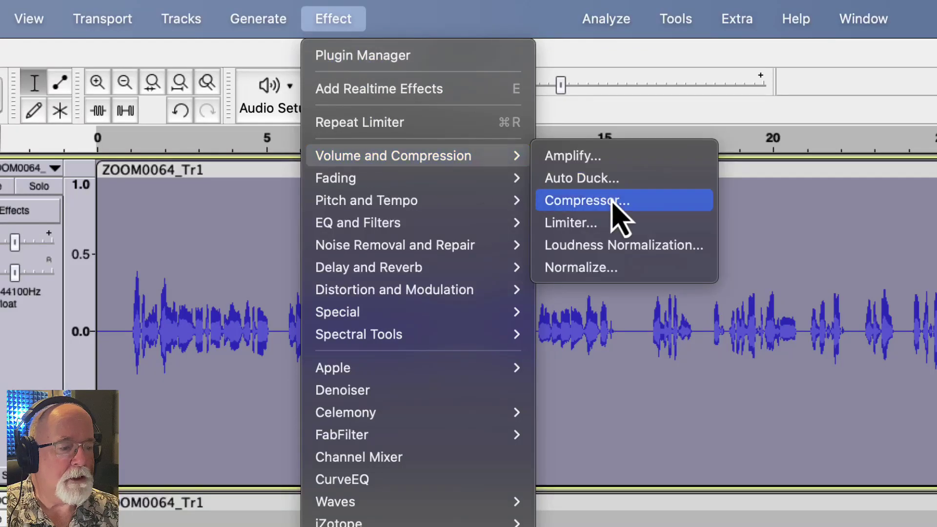
{"action": "left_click", "coordinate": [609, 271]}
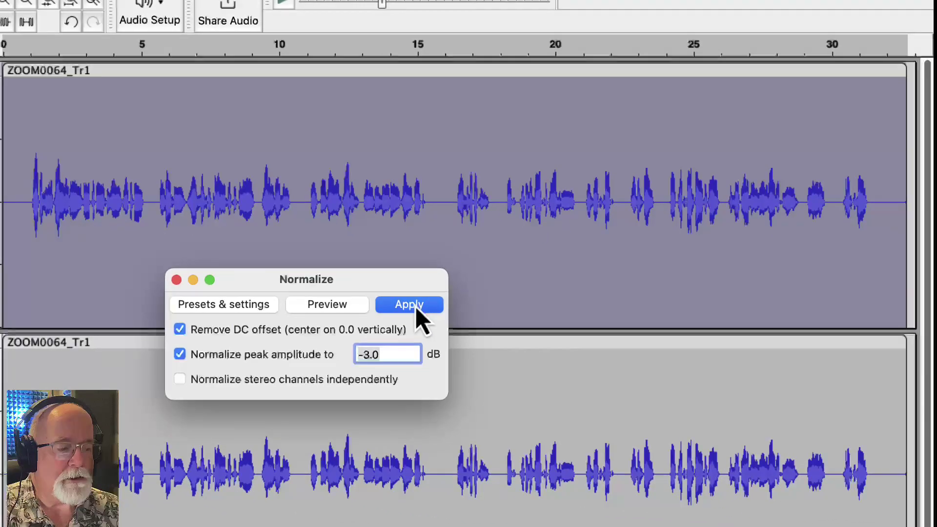
{"action": "left_click", "coordinate": [593, 225]}
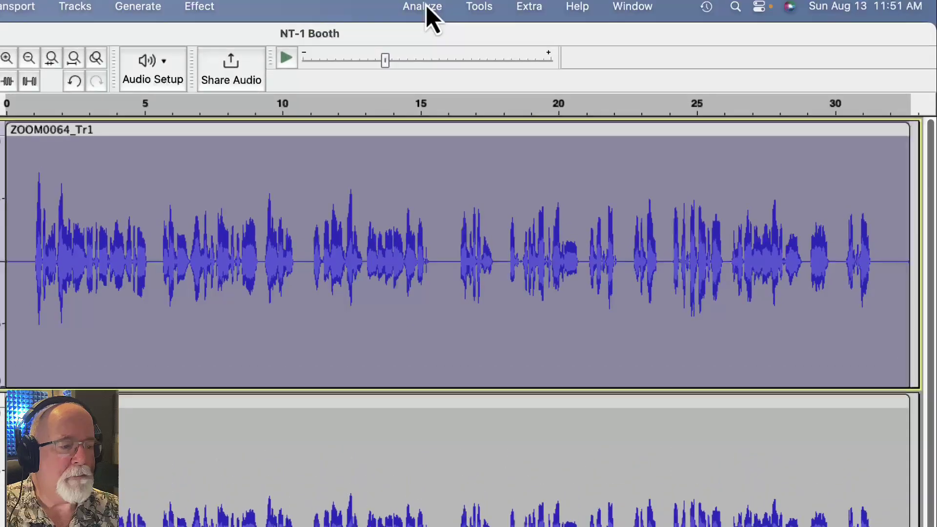
Re-run ACX Check on the top track: peak -3.00, RMS -21.96, noise floor -87.29 dB all pass.
{"action": "left_click", "coordinate": [426, 16]}
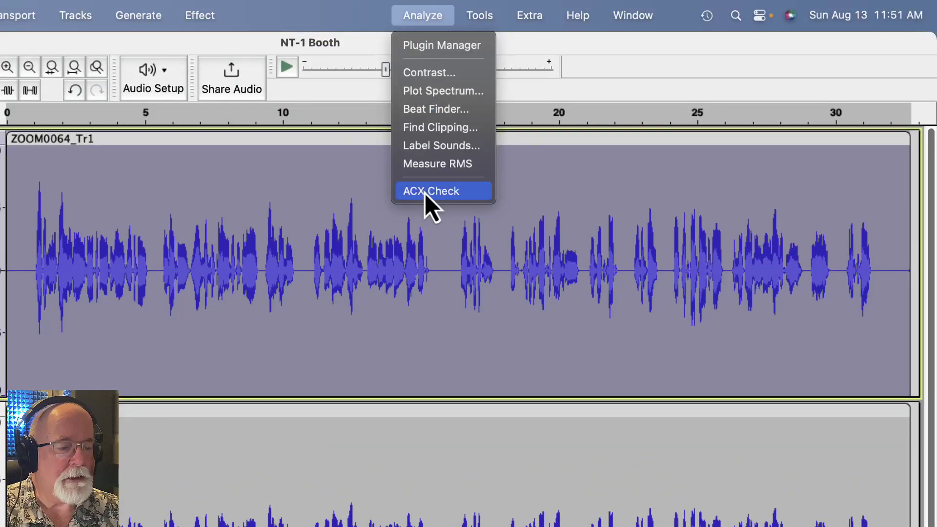
{"action": "left_click", "coordinate": [426, 192]}
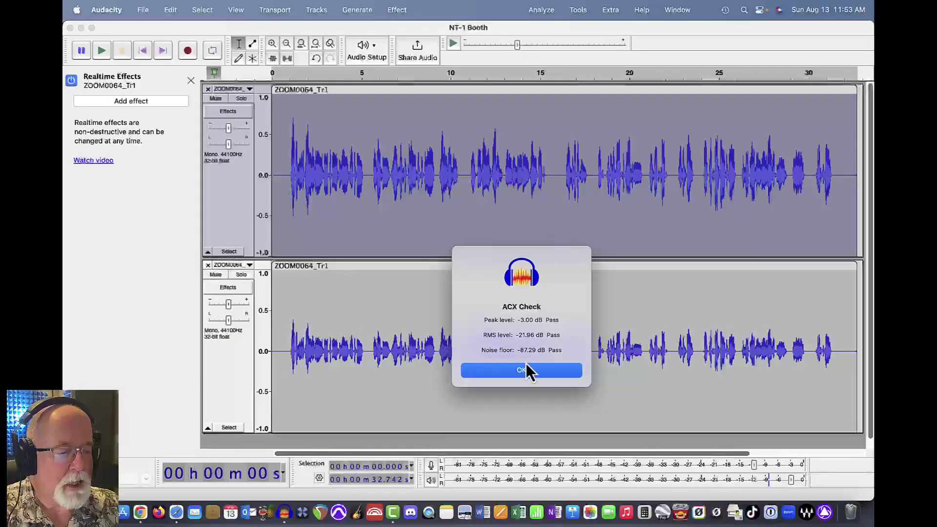
Dismiss the ACX report and set Loudness Normalization on the bottom track to RMS -20.0 dB.
{"action": "left_click", "coordinate": [422, 385]}
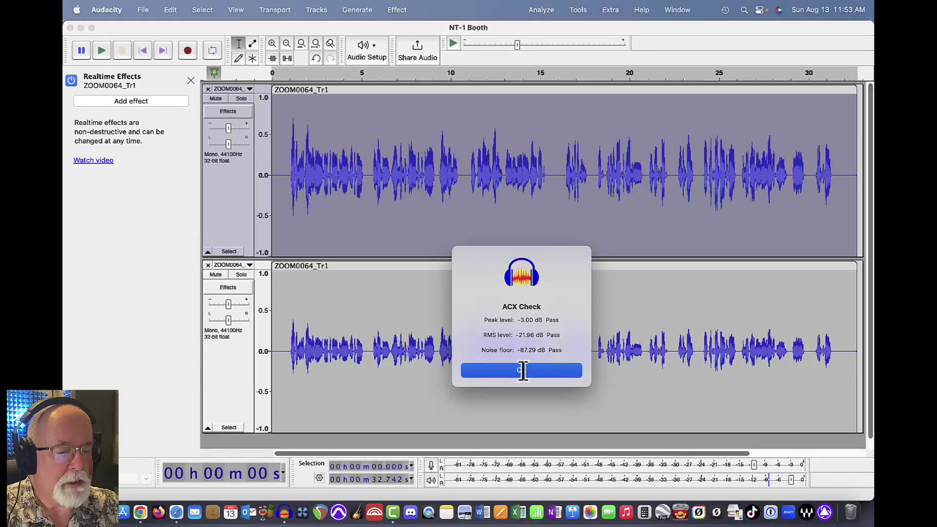
{"action": "left_click", "coordinate": [218, 363]}
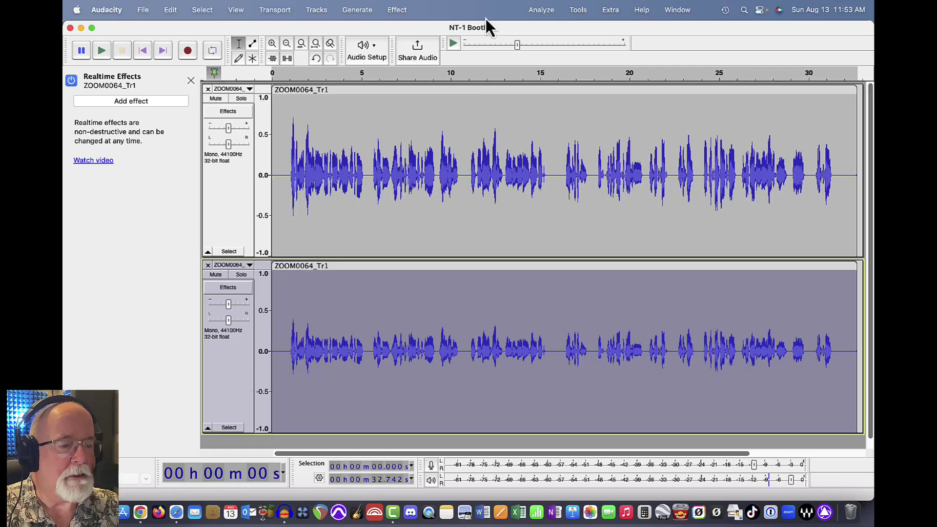
{"action": "left_click", "coordinate": [401, 10]}
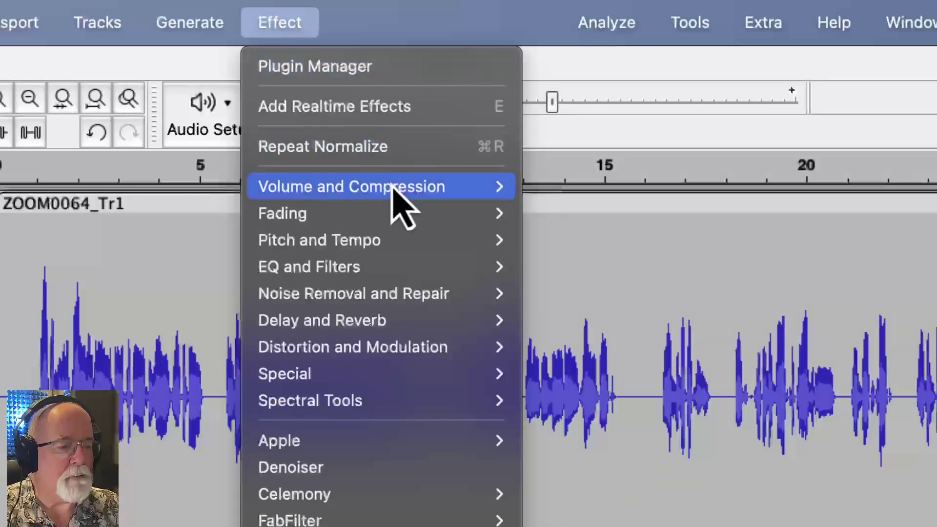
{"action": "mouse_move", "coordinate": [447, 83]}
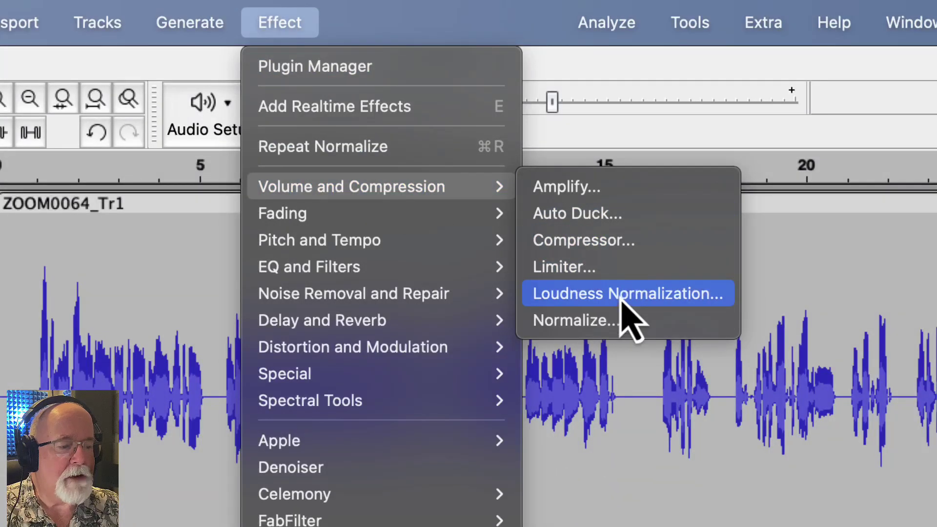
{"action": "left_click", "coordinate": [618, 295]}
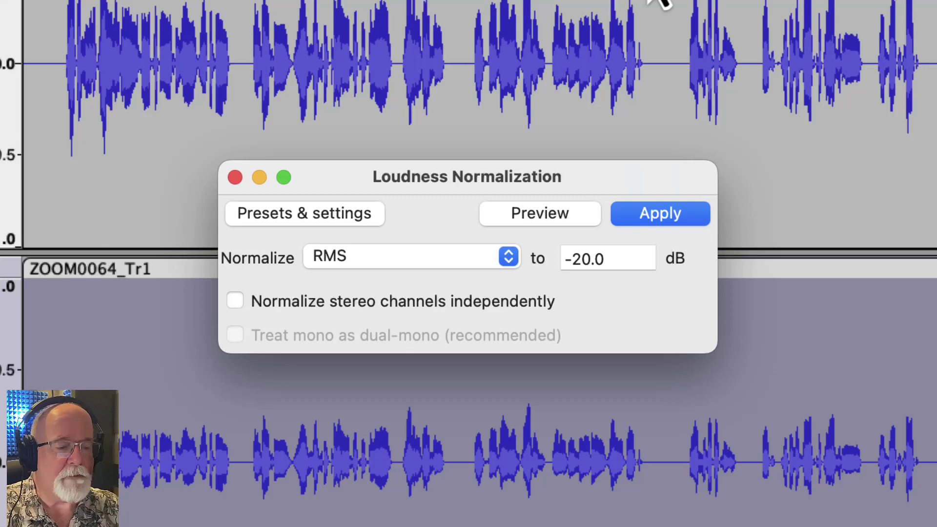
{"action": "left_click", "coordinate": [509, 256]}
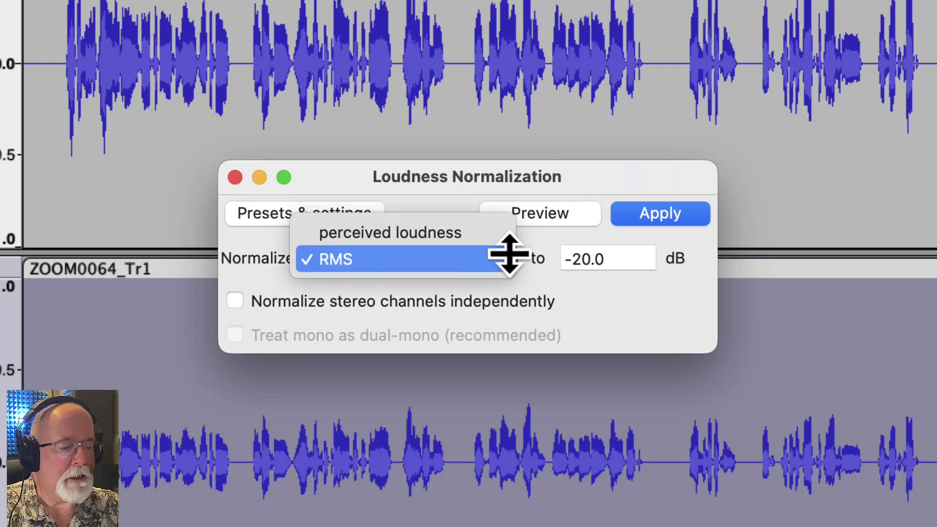
{"action": "left_click", "coordinate": [432, 235]}
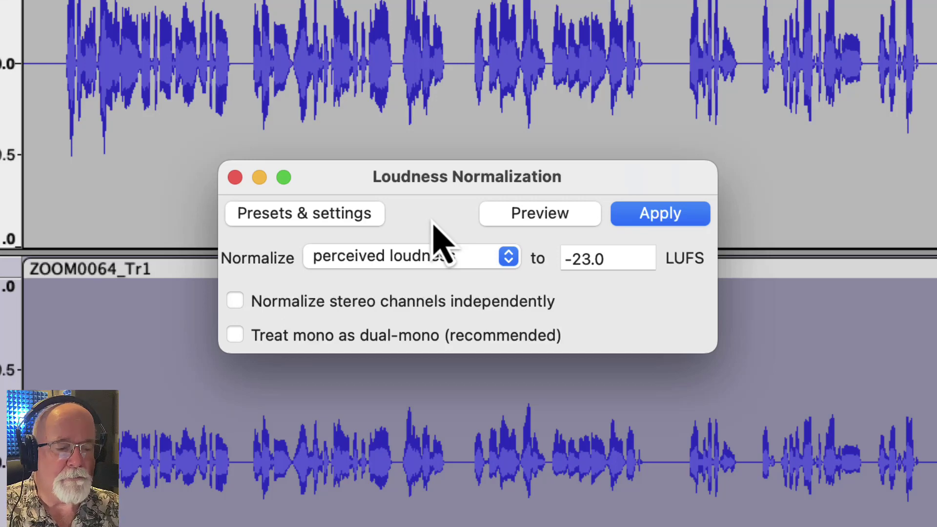
{"action": "left_click", "coordinate": [508, 257]}
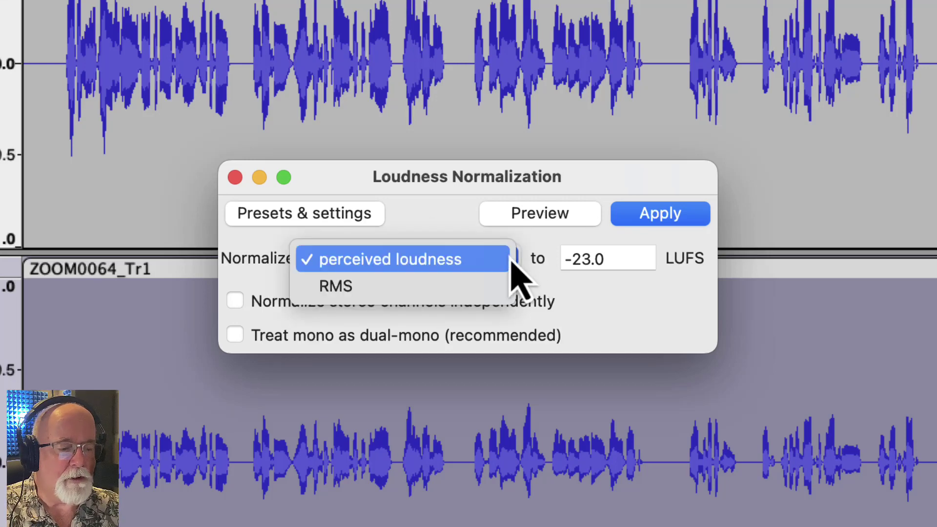
{"action": "left_click", "coordinate": [427, 288]}
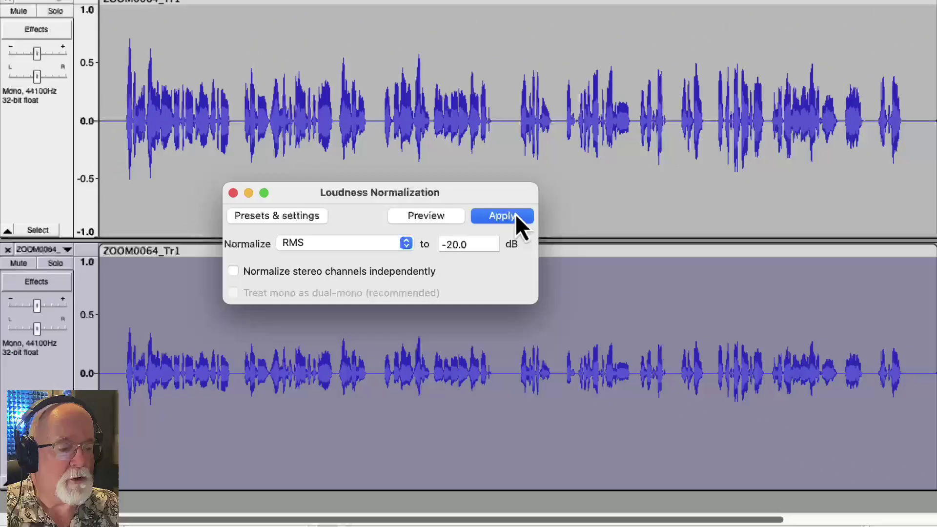
{"action": "left_click", "coordinate": [660, 214]}
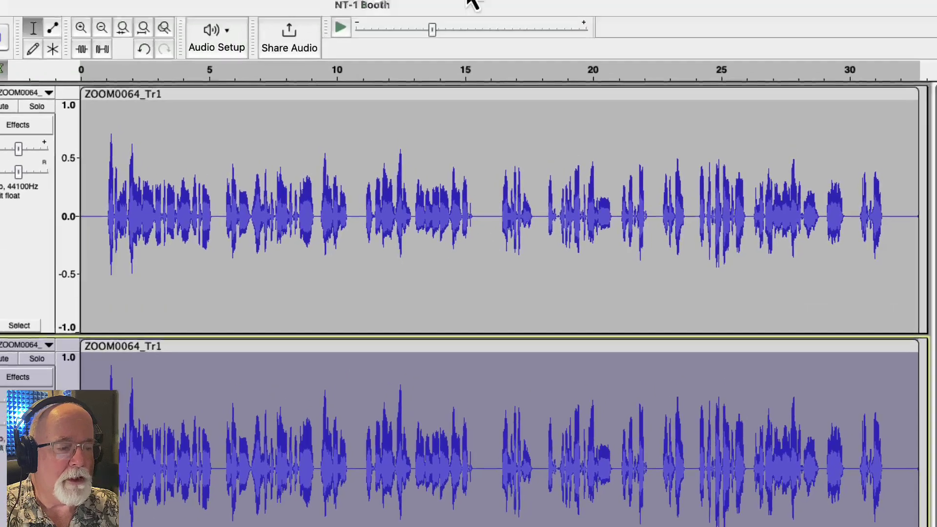
{"action": "left_click", "coordinate": [466, 0]}
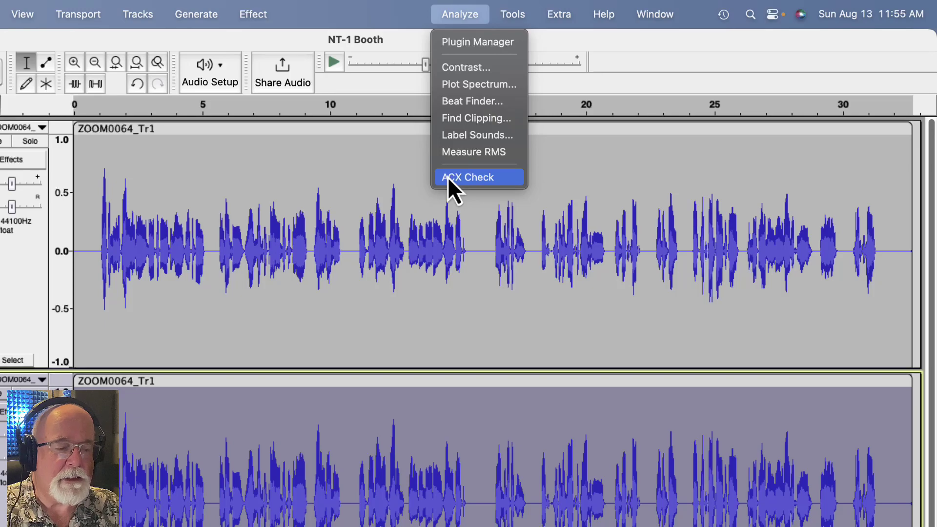
{"action": "left_click", "coordinate": [448, 179]}
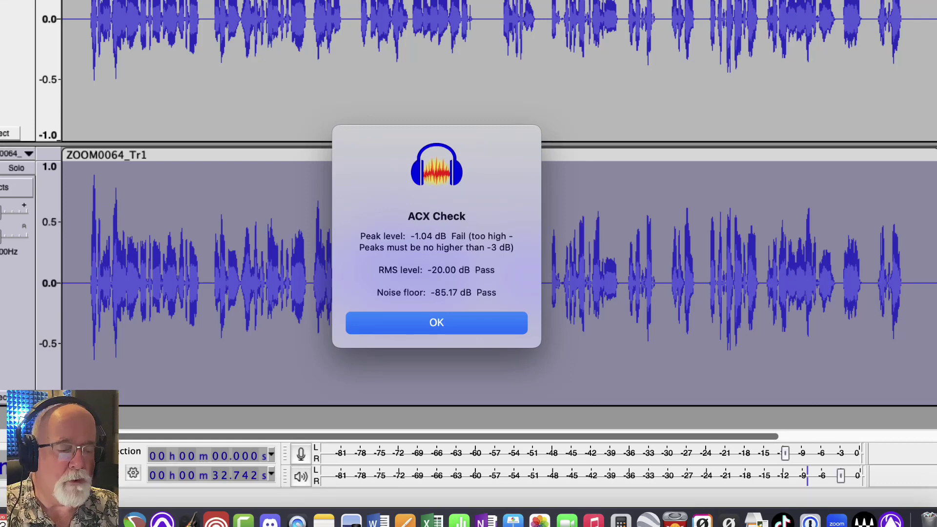
{"action": "left_click", "coordinate": [438, 324]}
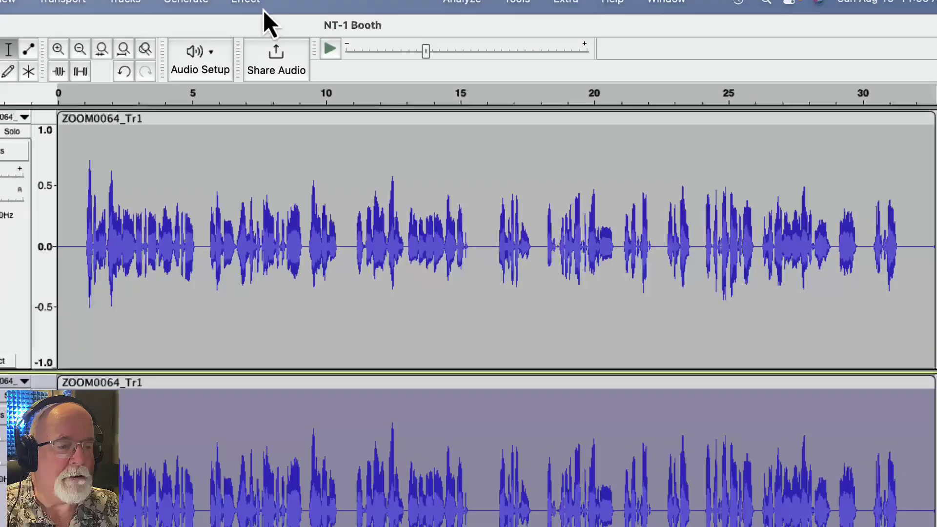
Apply a Soft Limit at -3.00 dB to the bottom track, with 10 ms hold and no make-up gain.
{"action": "left_click", "coordinate": [248, 15]}
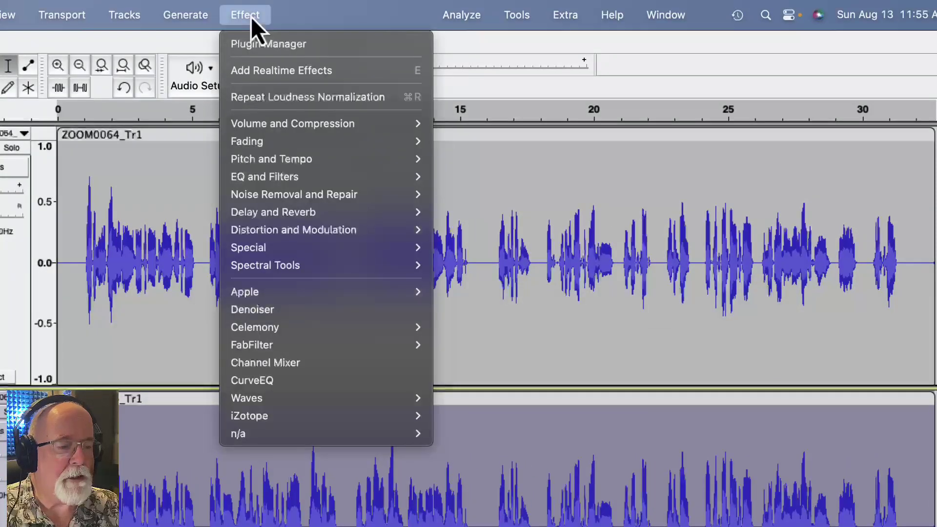
{"action": "mouse_move", "coordinate": [282, 128]}
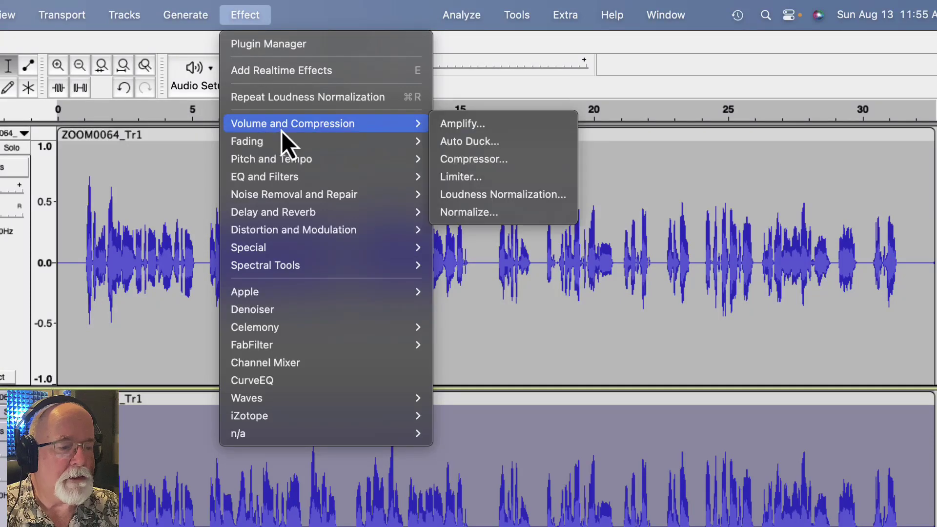
{"action": "left_click", "coordinate": [449, 175]}
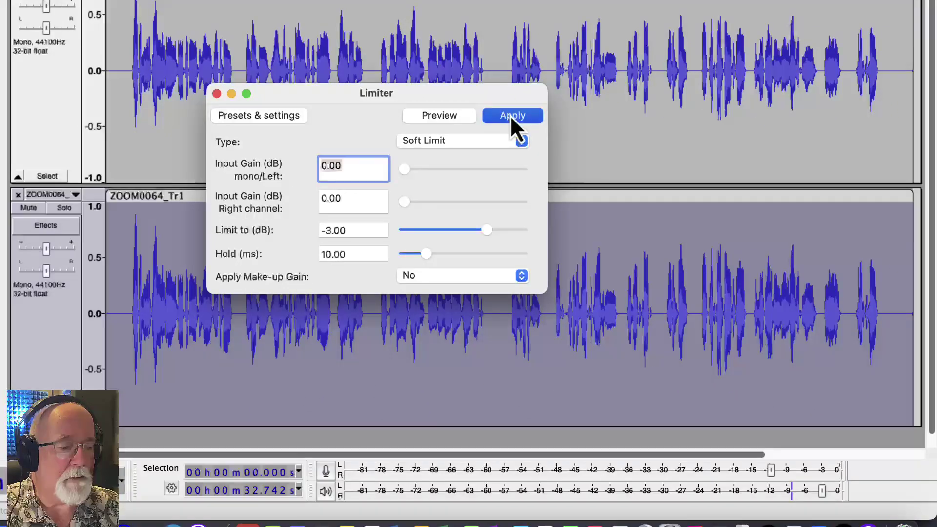
{"action": "left_click", "coordinate": [694, 125]}
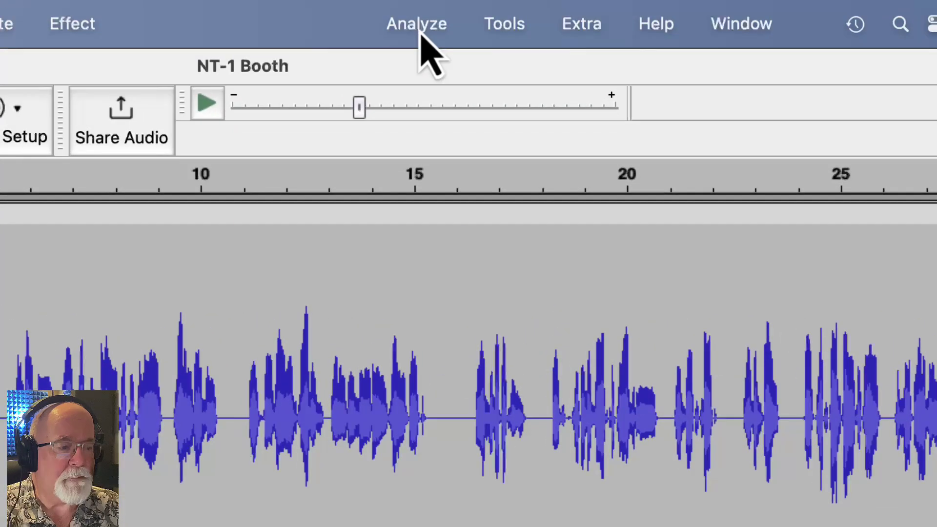
{"action": "left_click", "coordinate": [419, 24]}
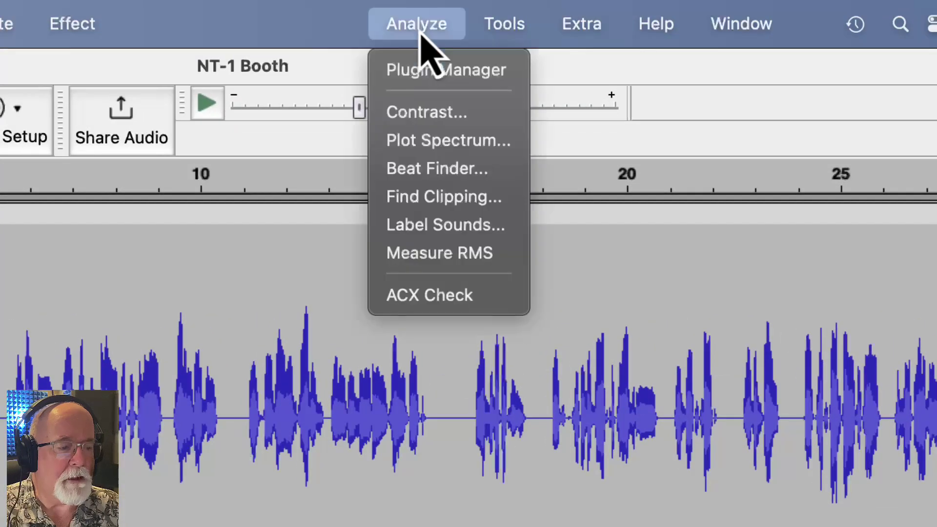
{"action": "left_click", "coordinate": [409, 296]}
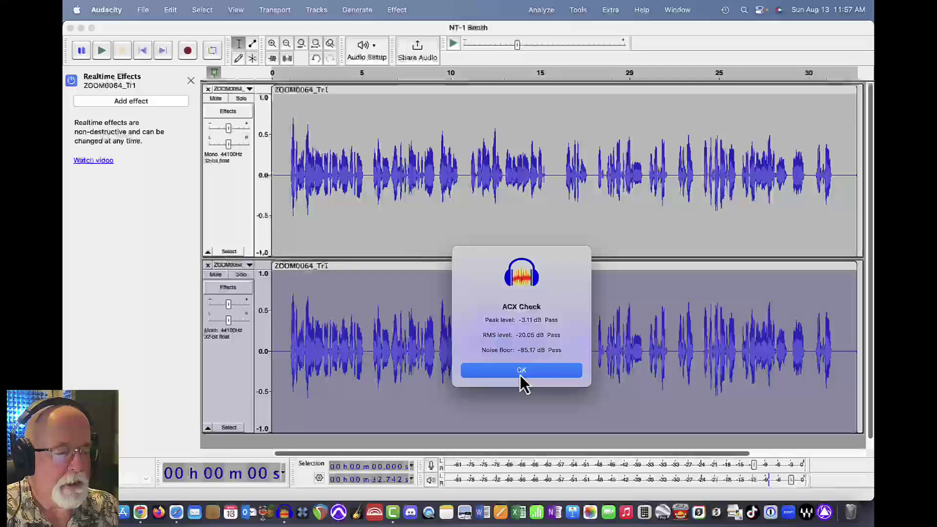
Select the top track and run ACX Check, with peak, RMS and noise floor all passing.
{"action": "left_click", "coordinate": [520, 371]}
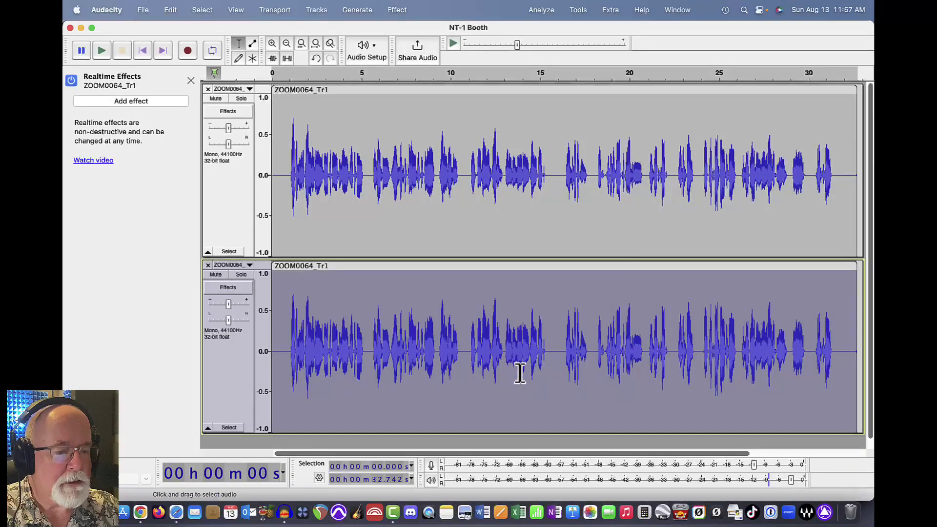
{"action": "left_click", "coordinate": [241, 216]}
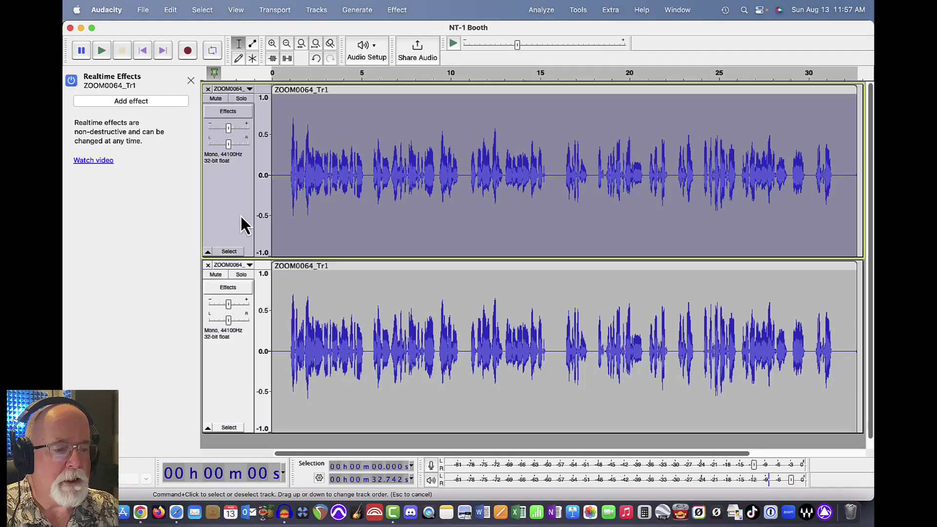
{"action": "left_click", "coordinate": [395, 11]}
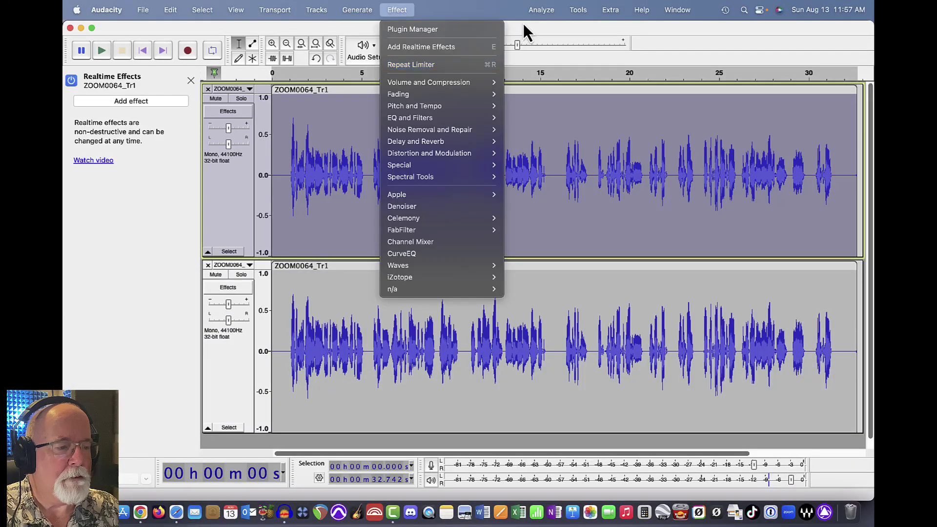
{"action": "mouse_move", "coordinate": [543, 12]}
{"action": "left_click", "coordinate": [553, 124]}
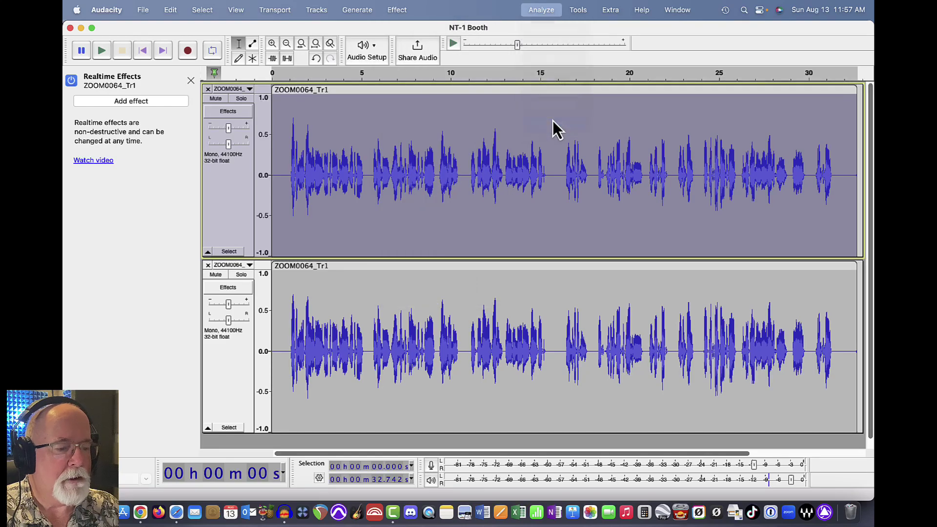